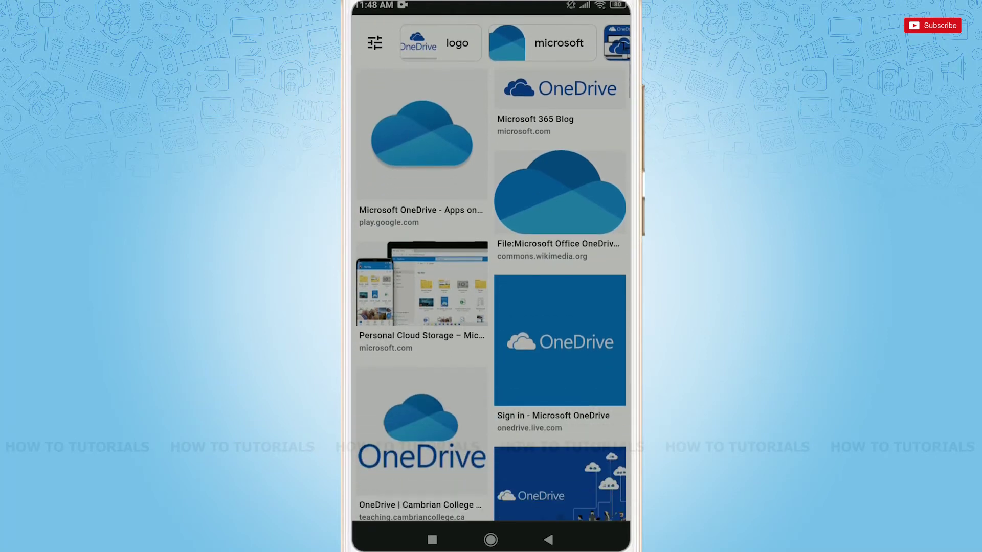
scroll(491, 292, "down", 4)
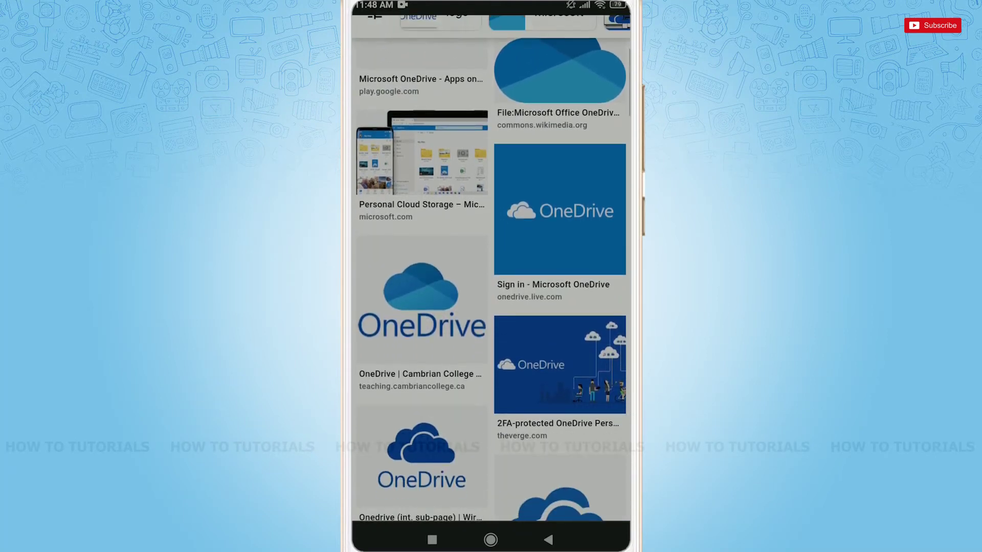
scroll(491, 268, "down", 2)
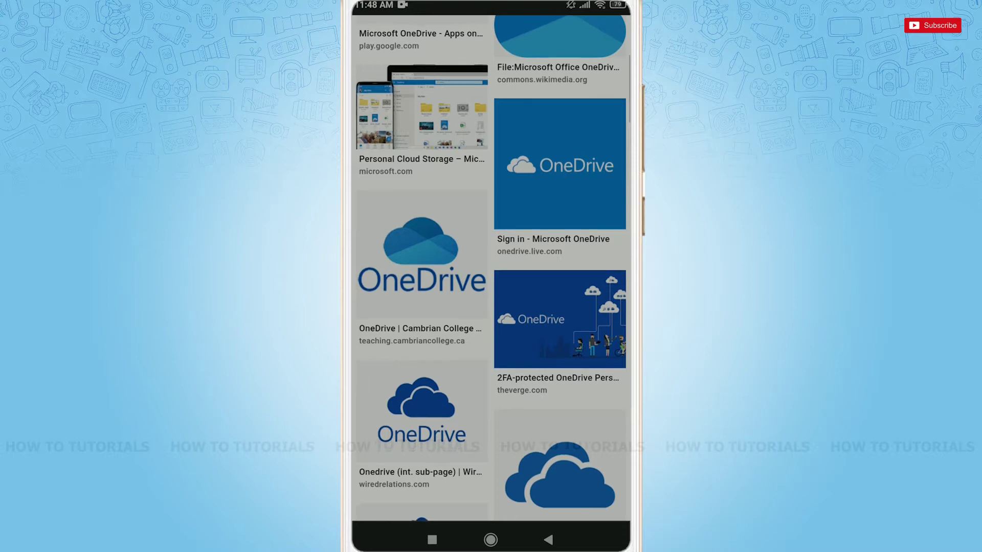
scroll(491, 269, "down", 2)
scroll(491, 269, "down", 3)
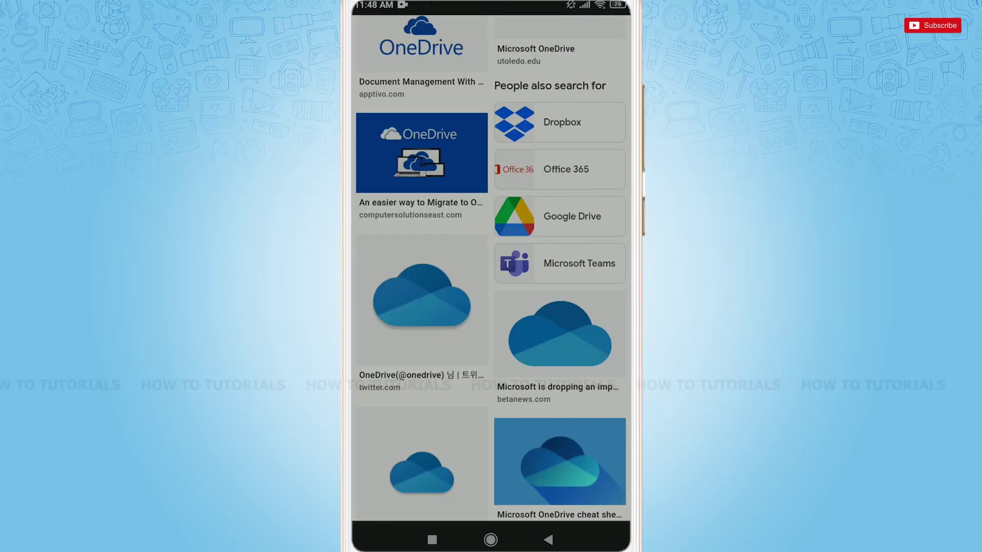
Leave the image results for the home screen and launch OneDrive
left_click(491, 540)
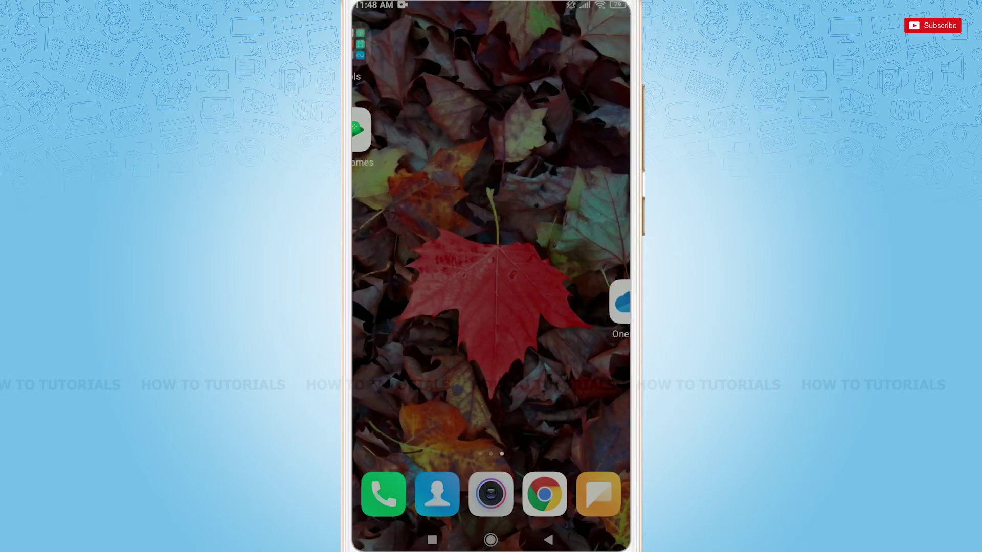
left_click(588, 300)
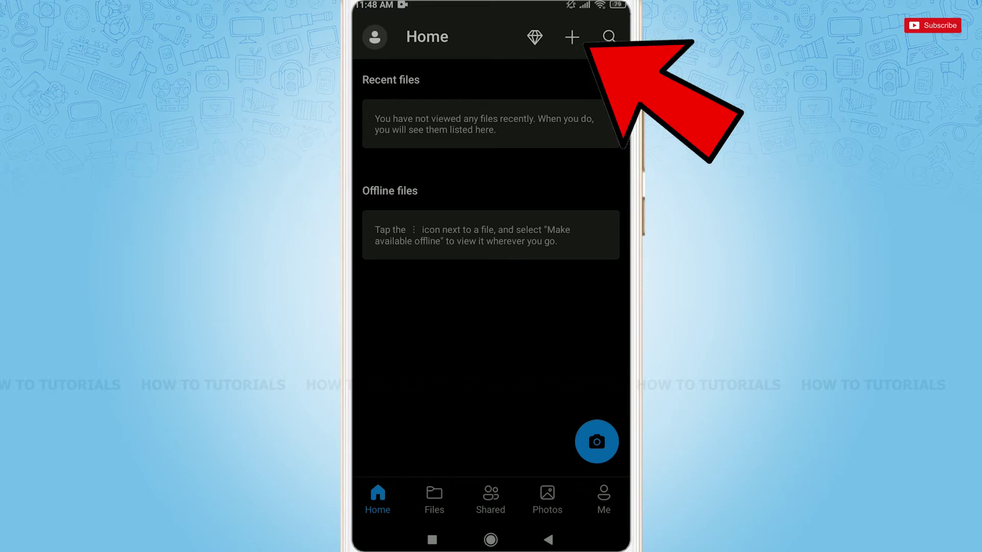
Upload the IMG_3123-1.HEIC photo from the Recent file picker
left_click(571, 37)
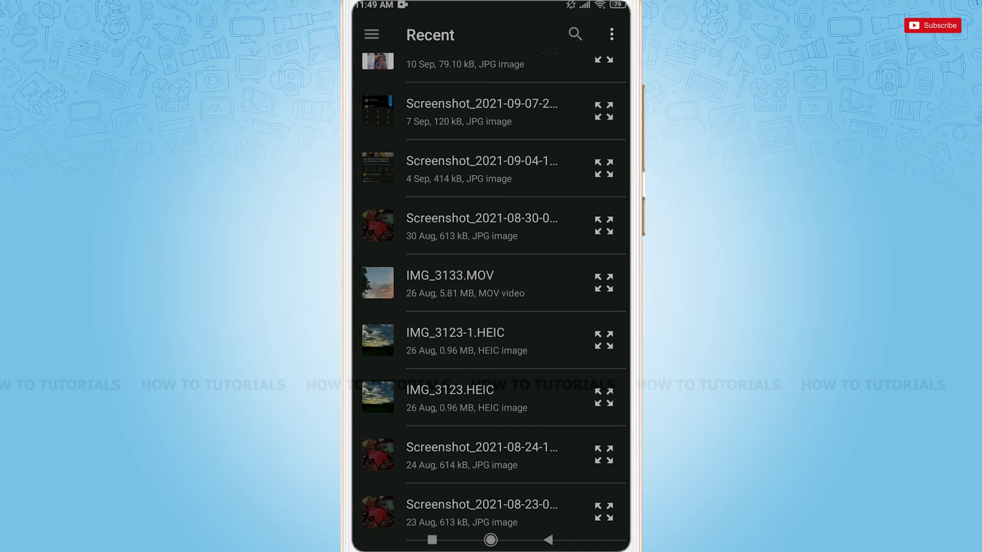
left_click(460, 340)
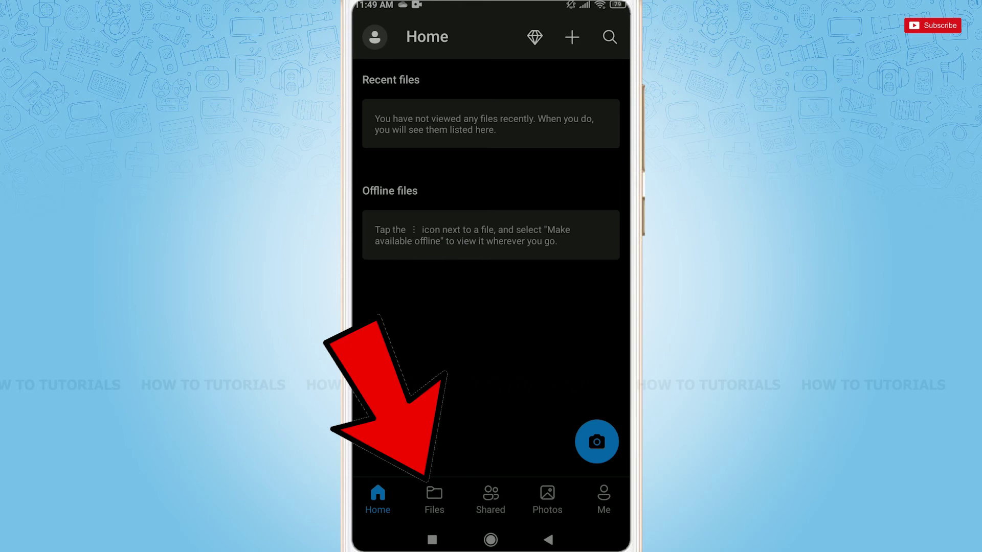
Switch to the Files tab to see the new 937 KB IMG_3123-1 photo
left_click(434, 498)
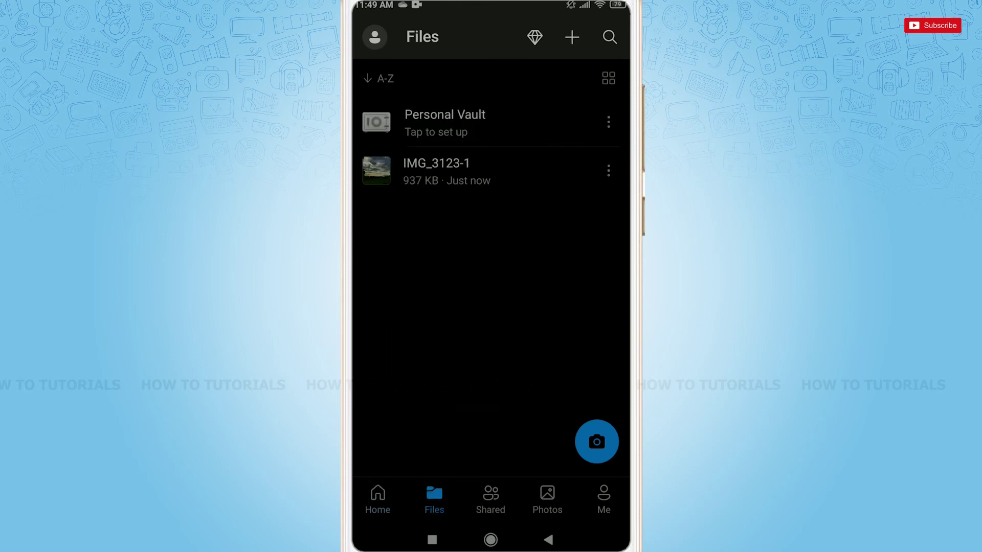